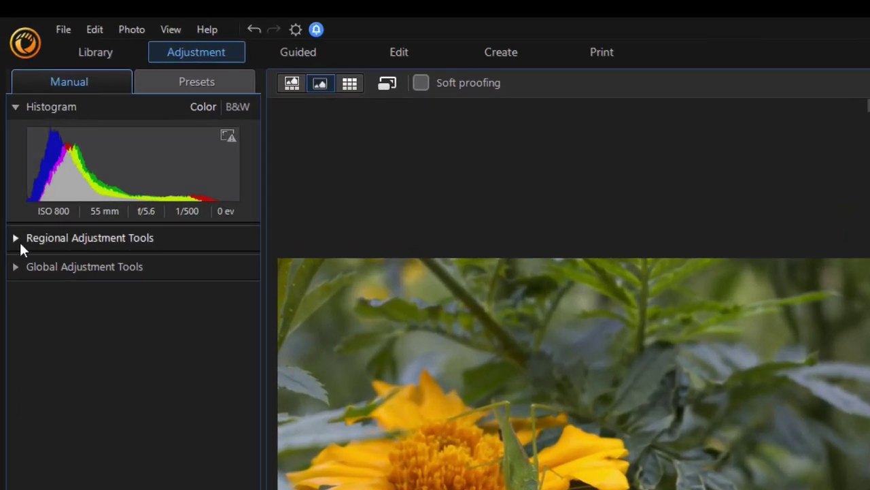
# Turn on the Level global adjustment for the flower photo and show its settings and histogram.
pyautogui.click(16, 267)
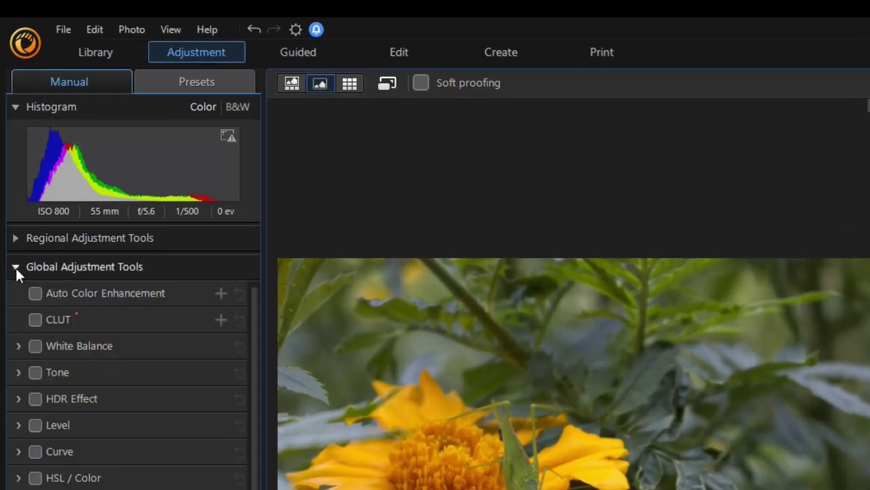
pyautogui.click(35, 425)
pyautogui.click(19, 425)
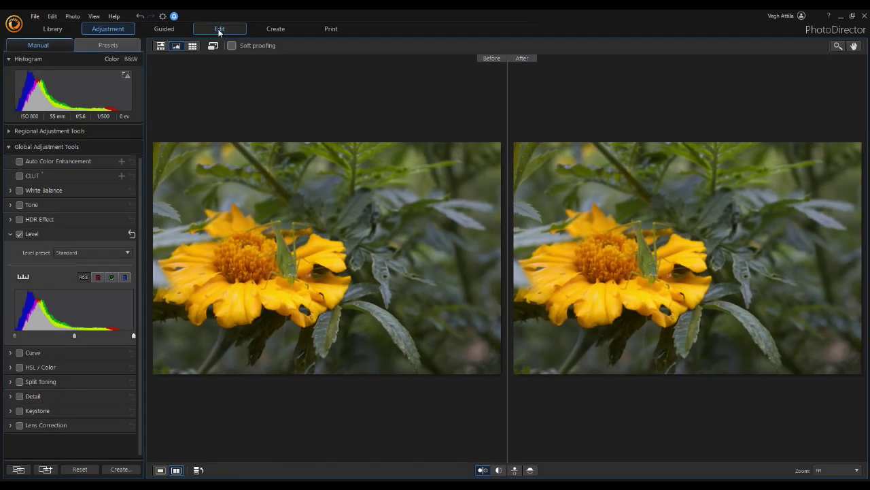
# In the Edit workspace, add a Level adjustment layer above the Background.
pyautogui.click(219, 29)
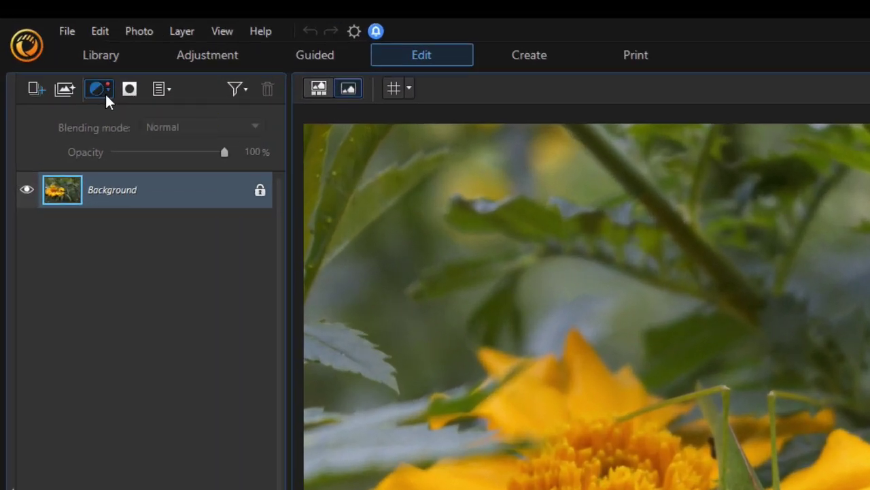
pyautogui.click(105, 92)
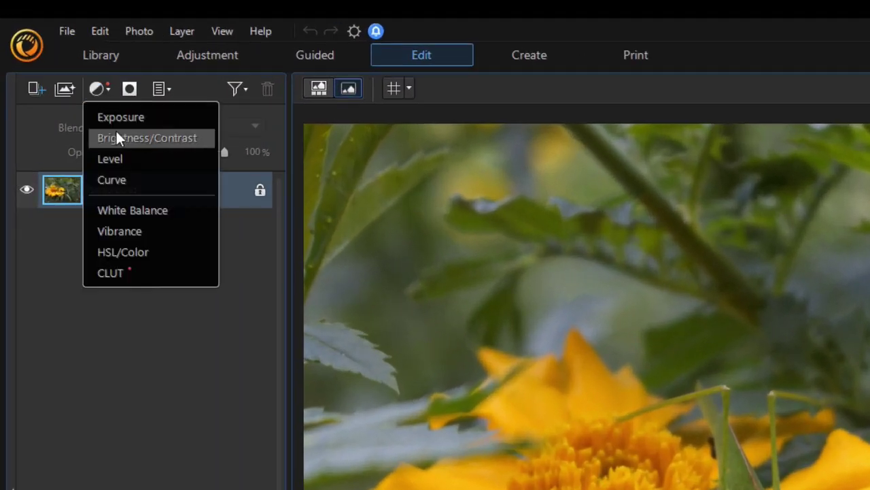
pyautogui.click(125, 155)
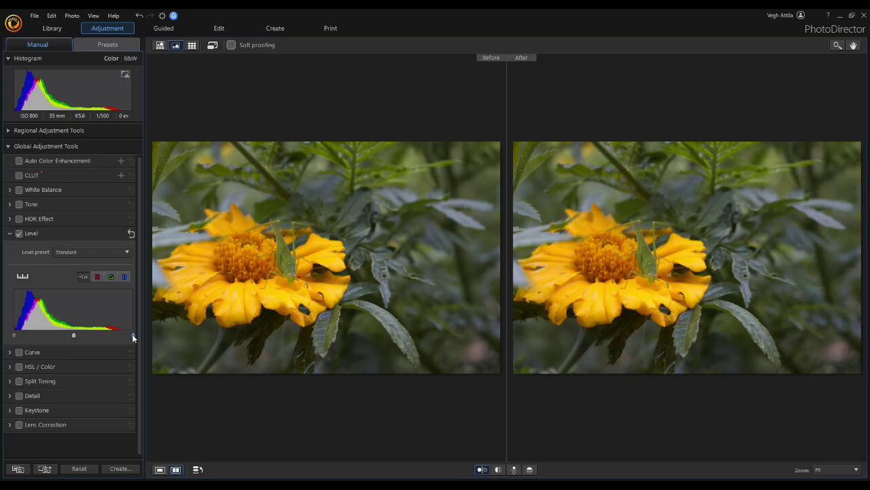
# Pull the Level white point left and nudge the black point right, making the preset Custom.
pyautogui.moveTo(133, 337); pyautogui.dragTo(119, 335)
pyautogui.moveTo(118, 336)
pyautogui.mouseDown()
pyautogui.moveTo(93, 333)
pyautogui.moveTo(125, 333)
pyautogui.mouseUp()
pyautogui.moveTo(14, 336)
pyautogui.mouseDown()
pyautogui.moveTo(37, 333)
pyautogui.moveTo(14, 333)
pyautogui.mouseUp()
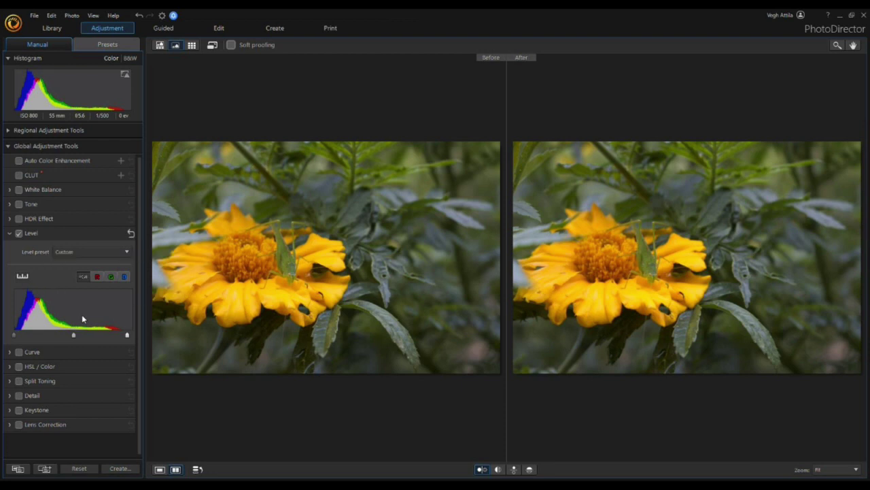
# Review the Level histogram for the R, G and B channels, then return to RGB.
pyautogui.click(97, 276)
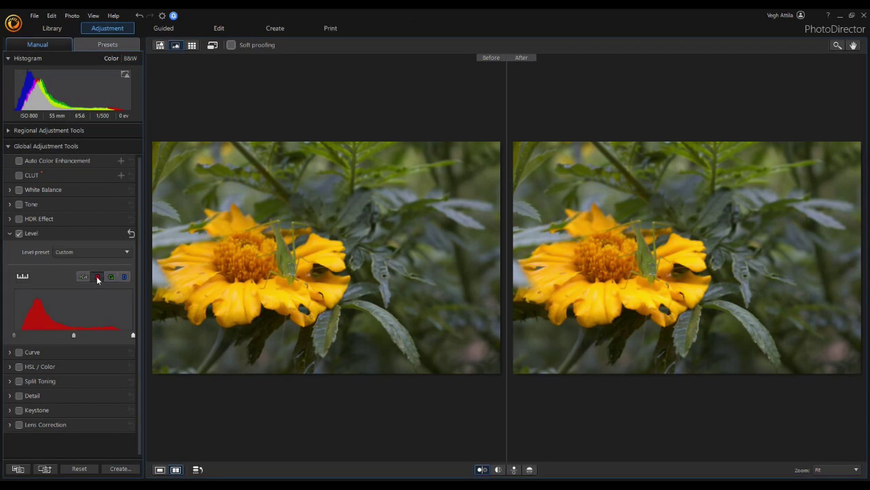
pyautogui.click(109, 277)
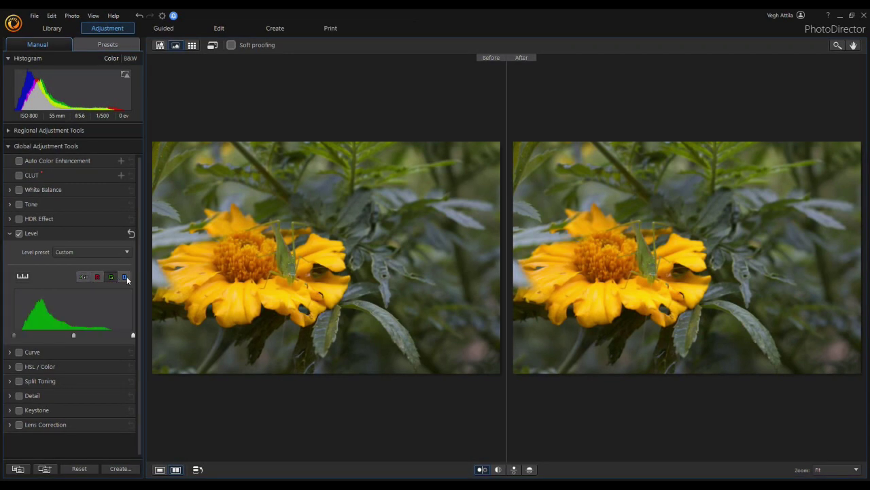
pyautogui.click(126, 277)
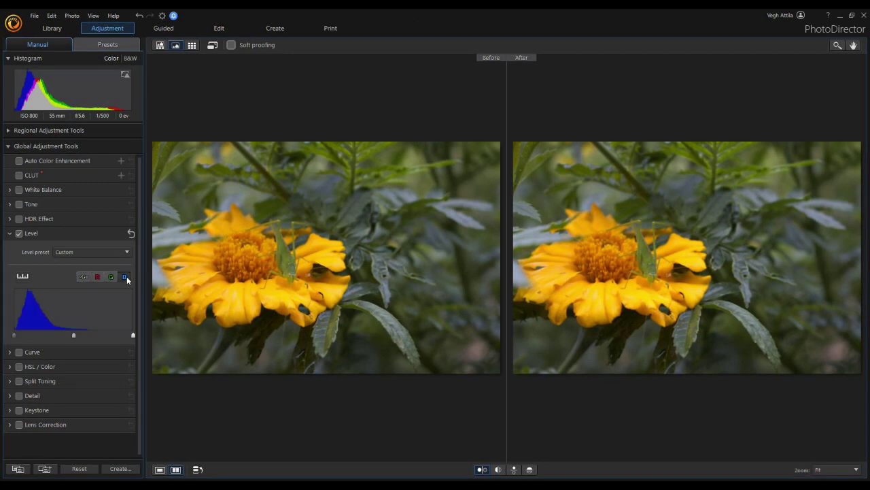
pyautogui.click(83, 277)
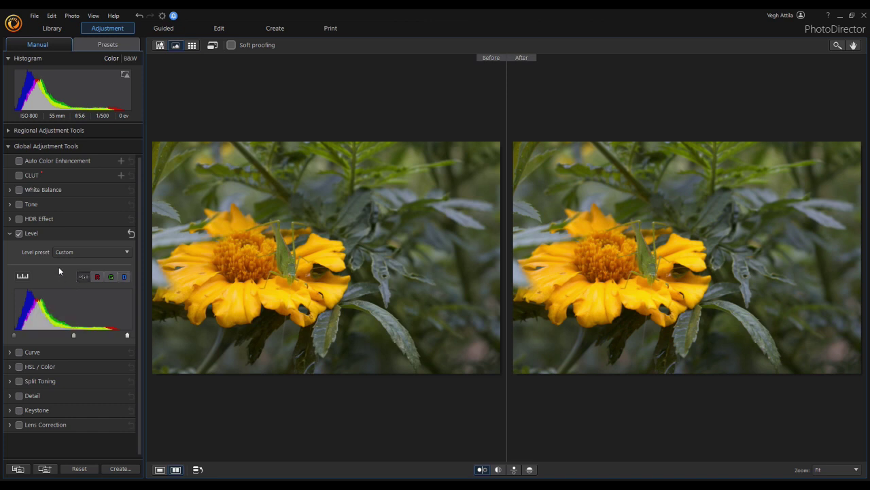
# Try the Flat, Standard and Medium Contrast Level presets, settling on Strong Contrast.
pyautogui.click(85, 253)
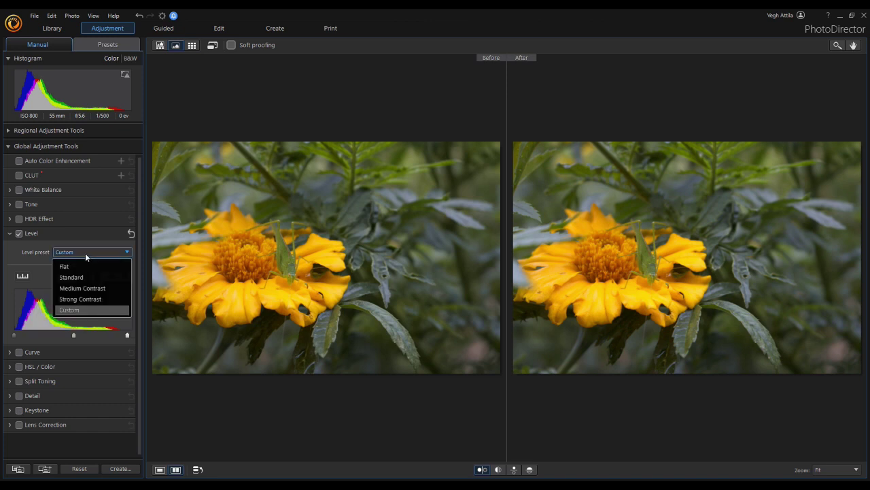
pyautogui.click(85, 264)
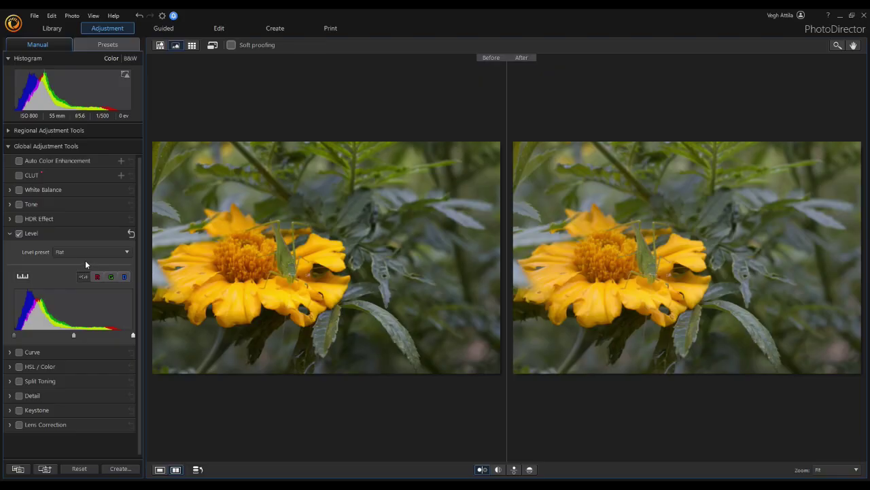
pyautogui.click(86, 252)
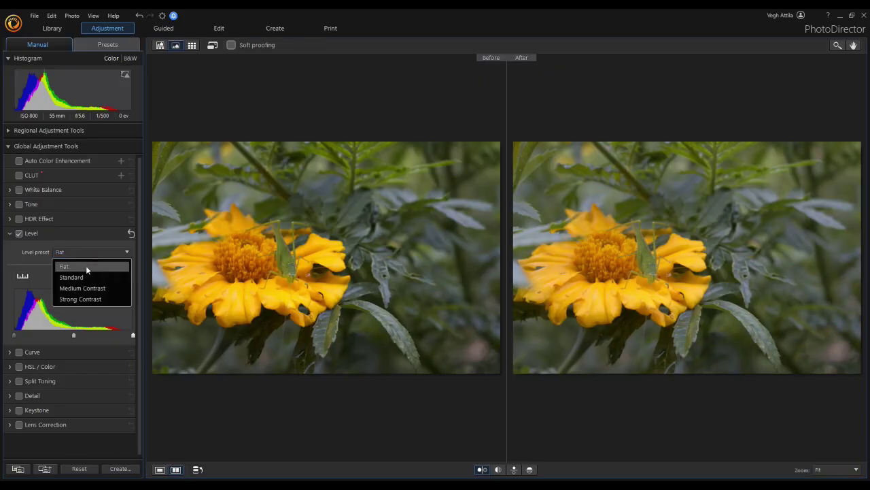
pyautogui.click(87, 274)
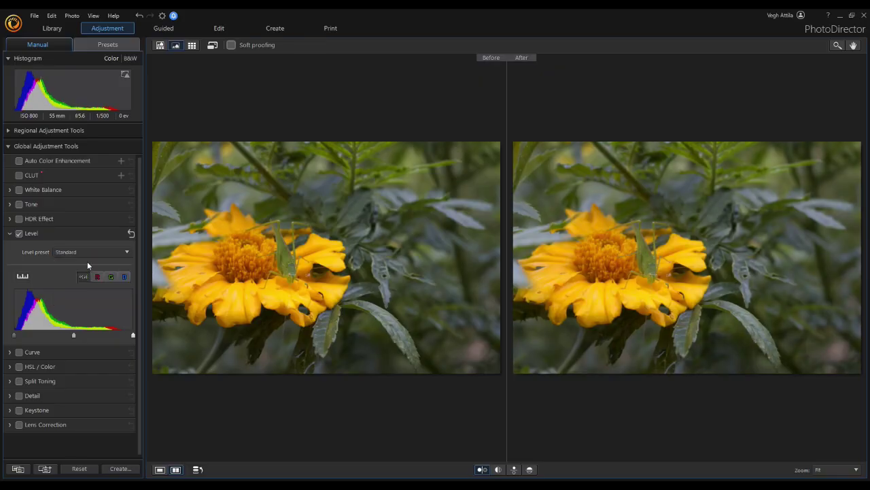
pyautogui.click(87, 253)
pyautogui.click(89, 285)
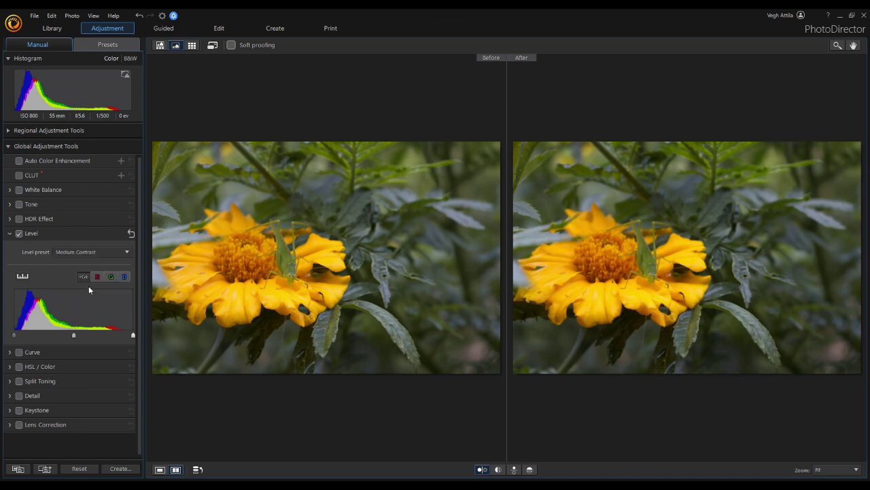
pyautogui.click(87, 253)
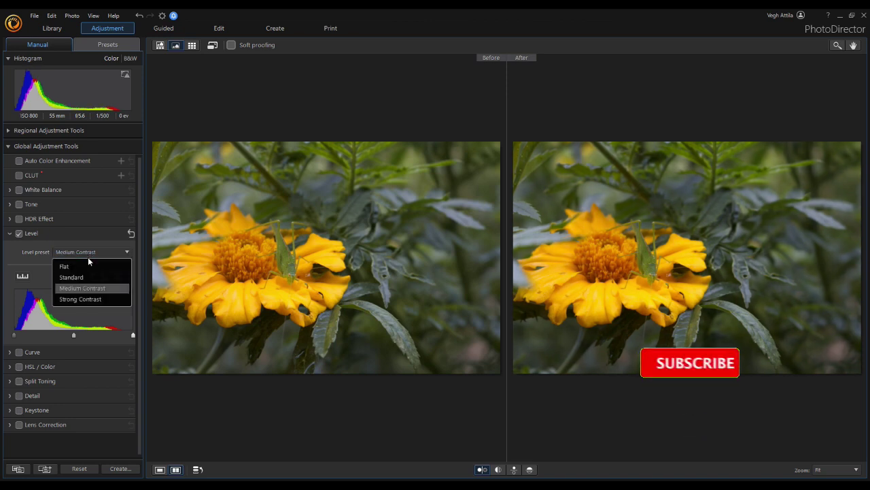
pyautogui.click(87, 298)
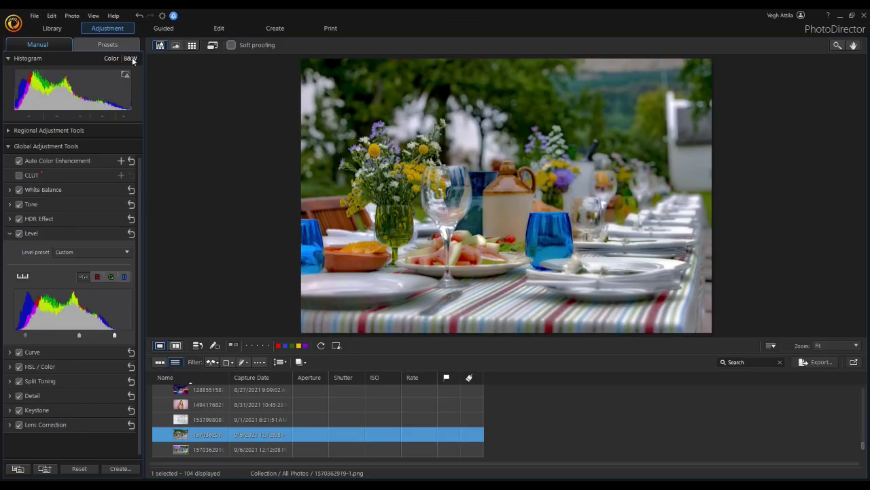
# Switch the histogram to B&W and adjust the Level black and white point sliders.
pyautogui.click(131, 58)
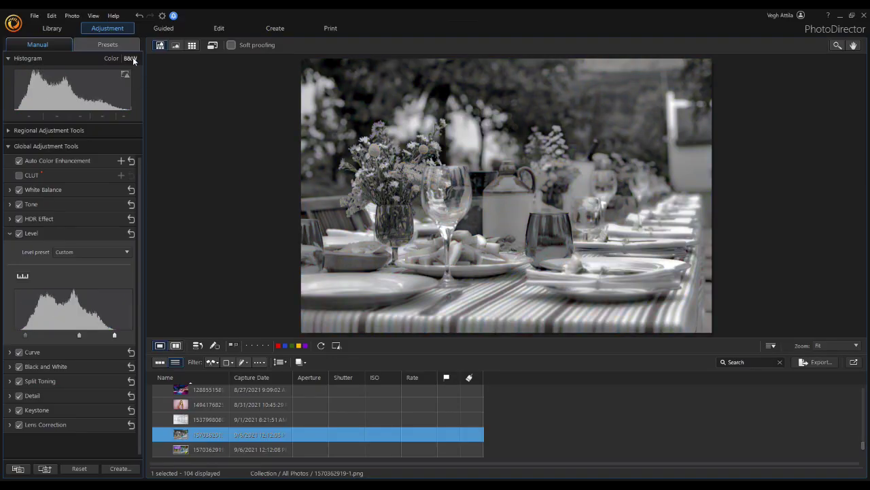
pyautogui.moveTo(25, 338); pyautogui.dragTo(22, 338)
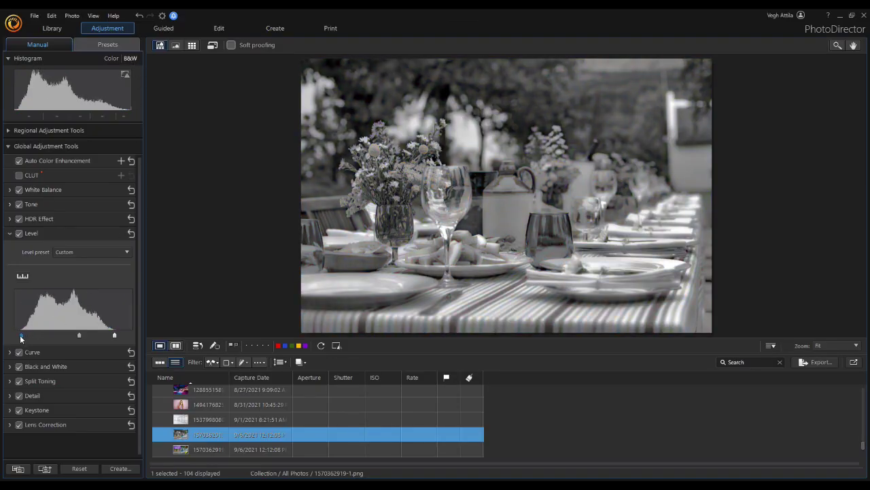
pyautogui.moveTo(114, 335); pyautogui.dragTo(82, 330)
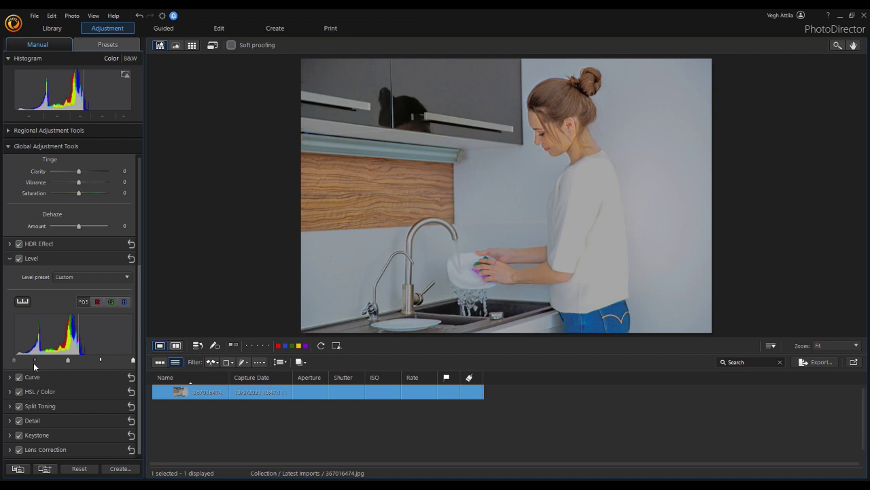
# Stretch the kitchen photo's Level, moving the black point right and the white point far left.
pyautogui.moveTo(34, 363); pyautogui.dragTo(48, 363)
pyautogui.moveTo(133, 361); pyautogui.dragTo(106, 362)
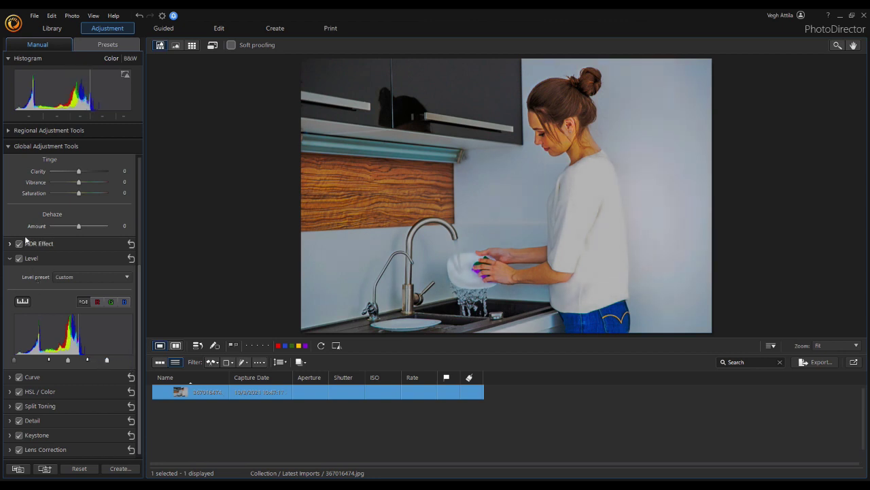
pyautogui.click(10, 258)
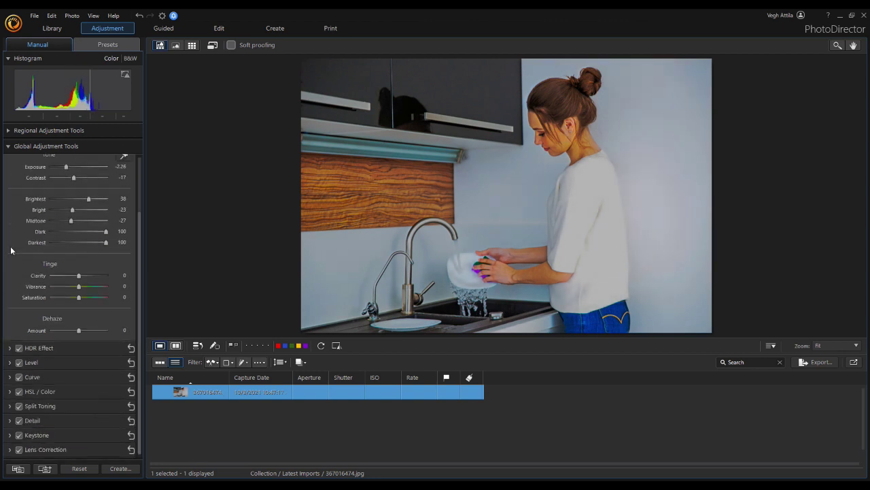
# Raise the kitchen photo's Tone Exposure slider to brighten the scene.
pyautogui.scroll(2, 43, 194)
pyautogui.moveTo(66, 234); pyautogui.dragTo(70, 240)
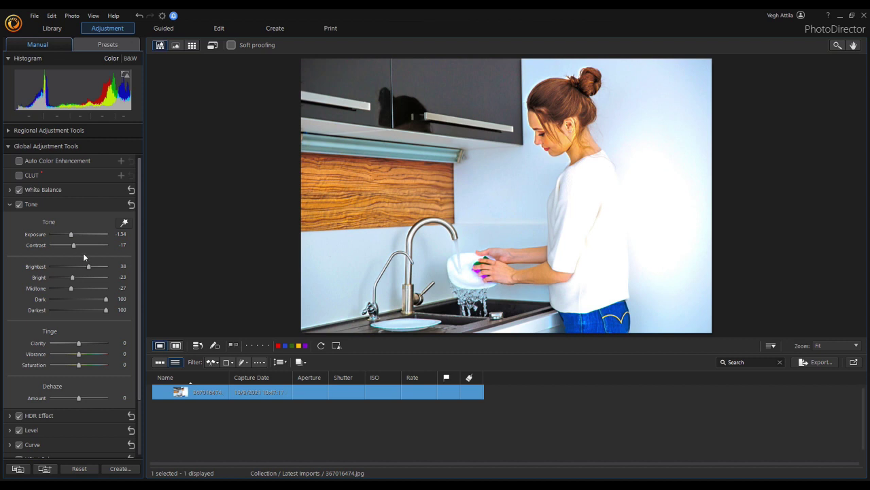
pyautogui.moveTo(70, 238); pyautogui.dragTo(69, 238)
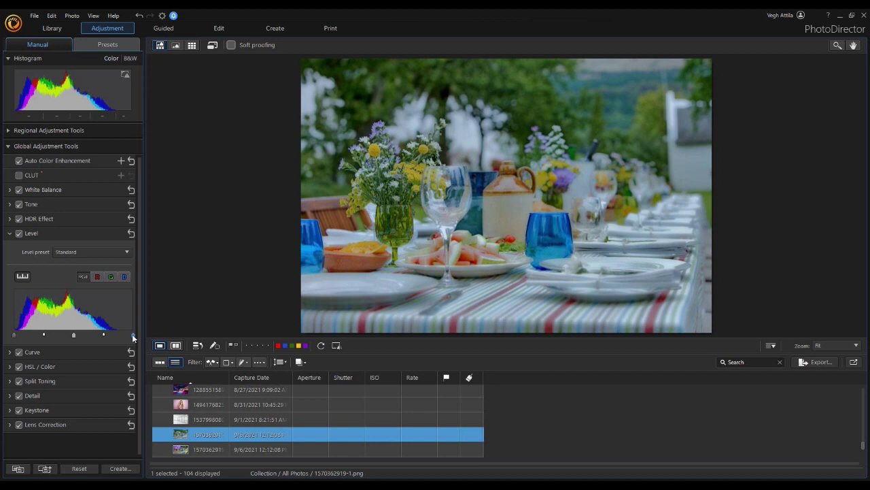
# Pull the table photo's Level white point inward, switching the preset to Custom.
pyautogui.moveTo(133, 336); pyautogui.dragTo(119, 336)
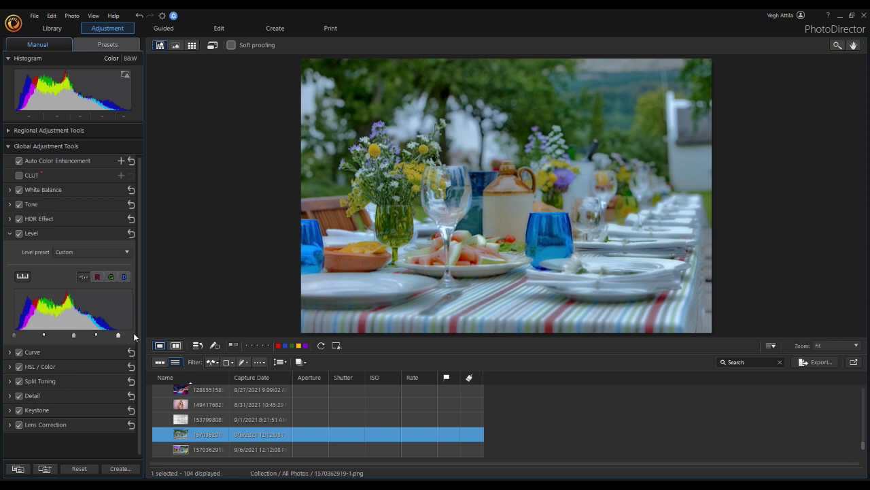
# Set a custom white balance sampled from the tablecloth, then reposition the Level white point.
pyautogui.click(10, 190)
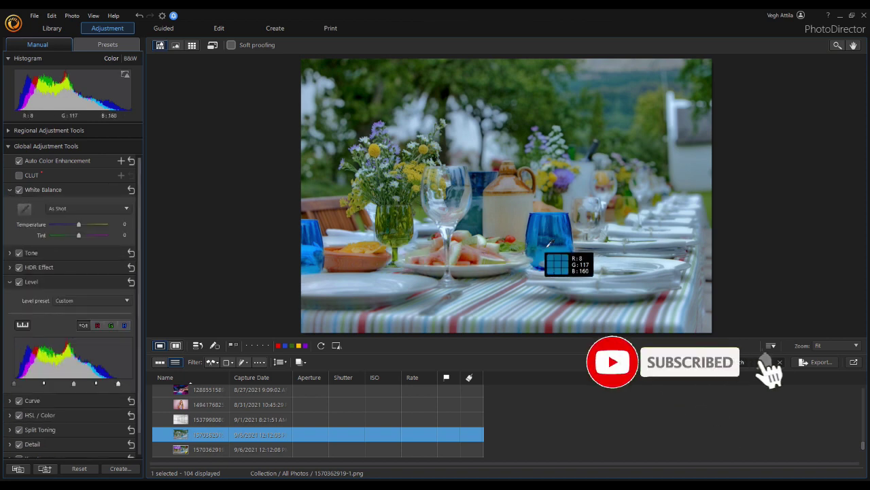
pyautogui.click(597, 261)
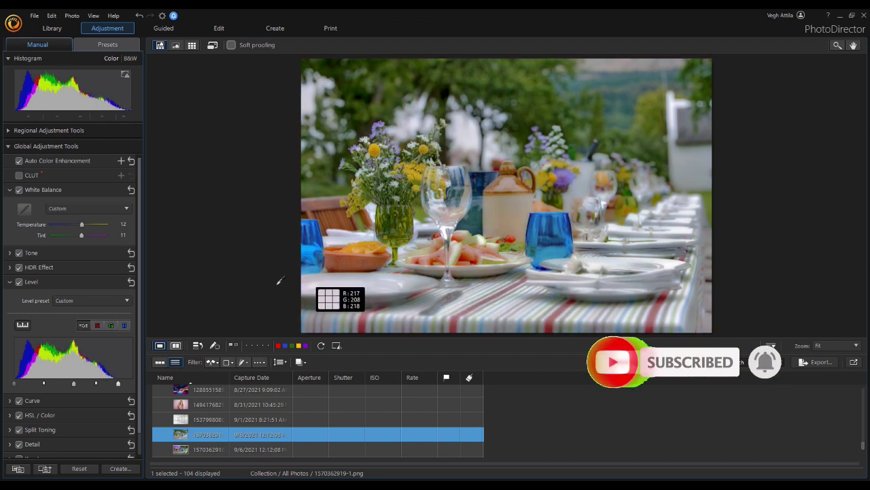
pyautogui.click(10, 190)
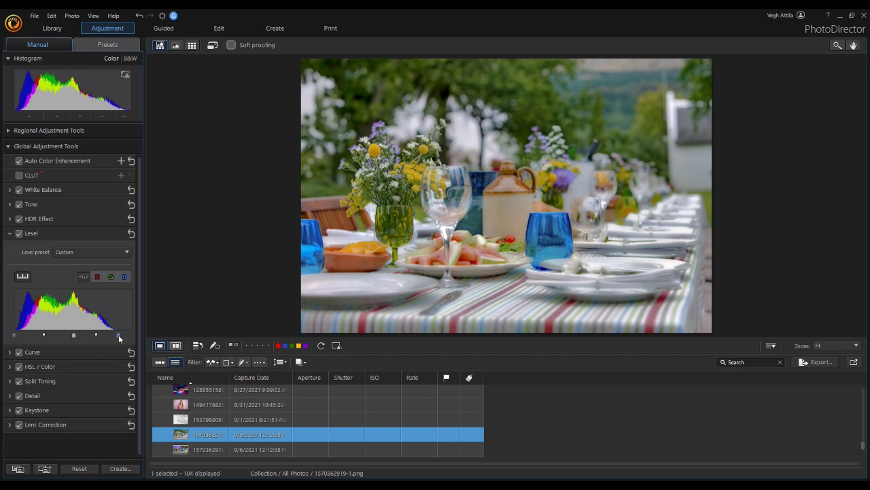
pyautogui.moveTo(118, 335); pyautogui.dragTo(160, 338)
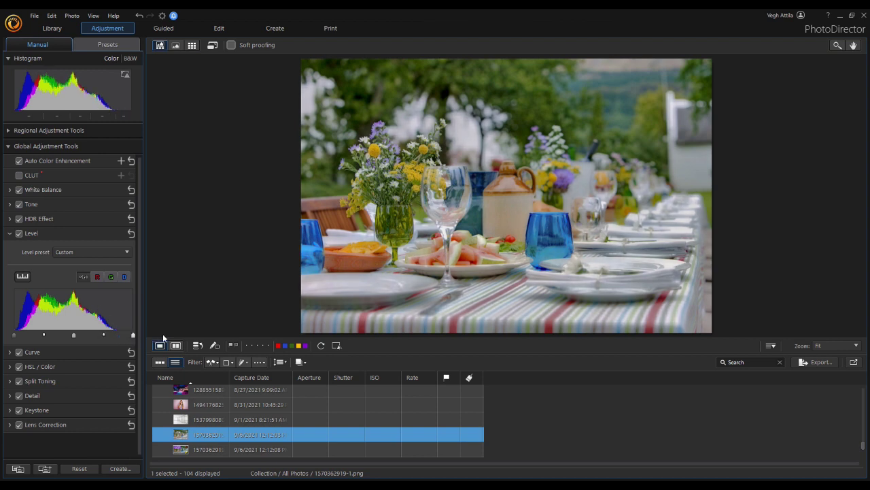
pyautogui.moveTo(134, 339); pyautogui.dragTo(118, 337)
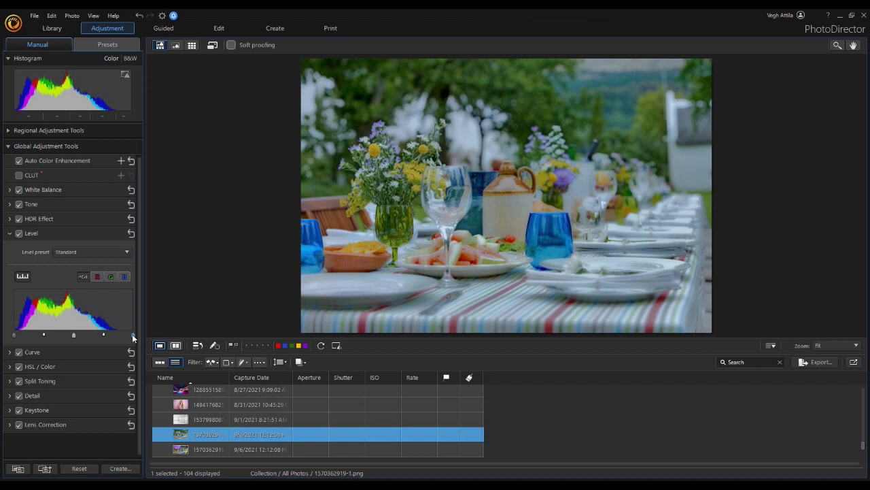
# Drag the table photo's Level white point inward so the highlights pile up brighter.
pyautogui.moveTo(133, 336); pyautogui.dragTo(105, 335)
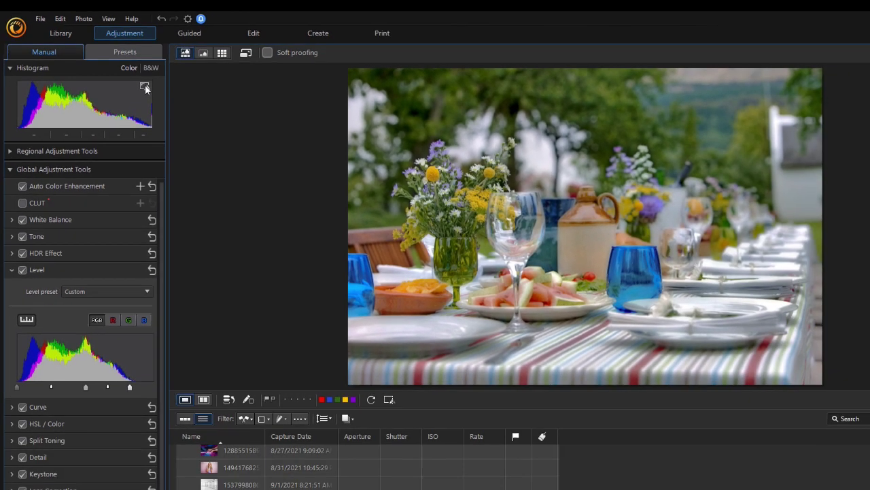
# Show the overexposure warning, then zoom in and pan toward the plates' red clipped highlights.
pyautogui.click(224, 132)
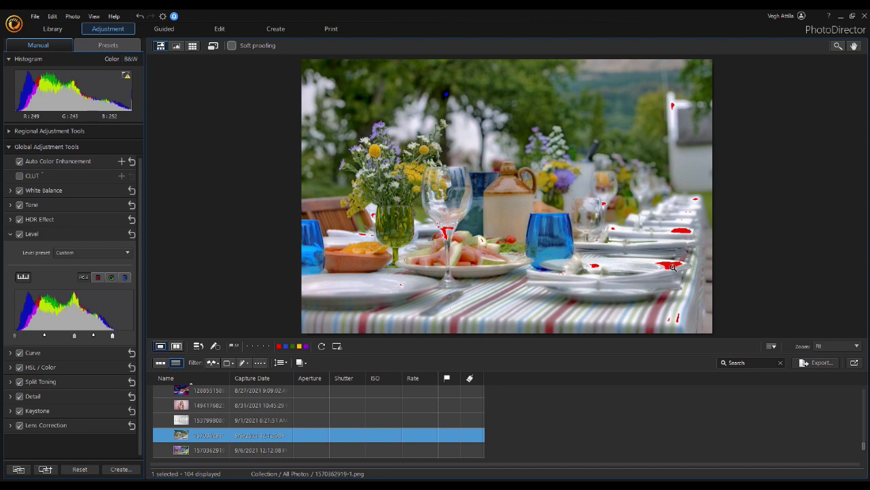
pyautogui.scroll(2, 677, 269)
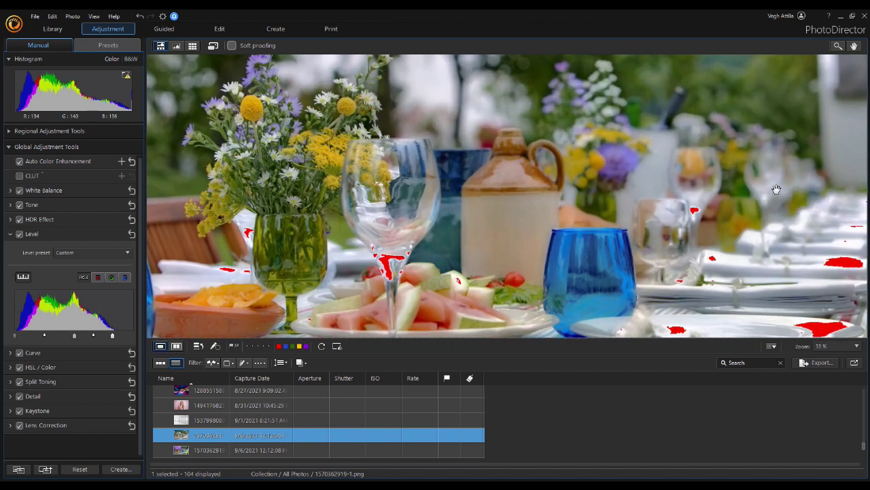
pyautogui.moveTo(782, 272); pyautogui.dragTo(739, 184)
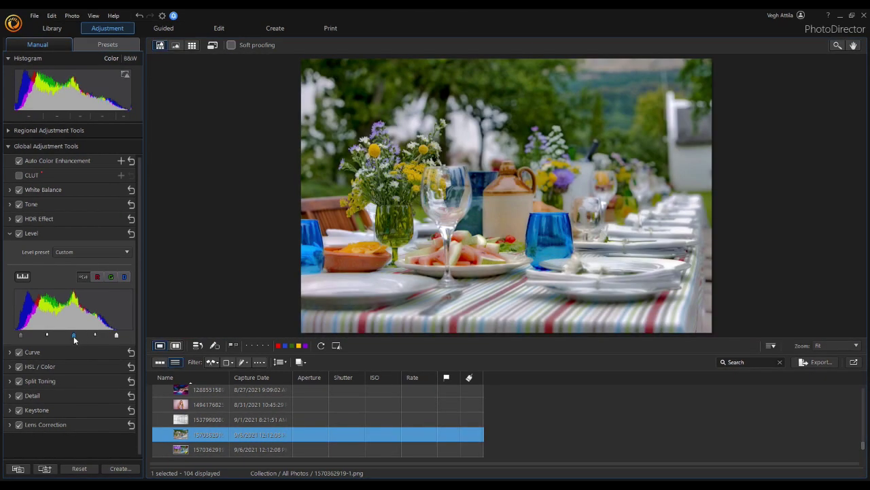
# Shift the Level midtone handle back and forth, then reset Level to the Standard preset.
pyautogui.moveTo(74, 338); pyautogui.dragTo(45, 338)
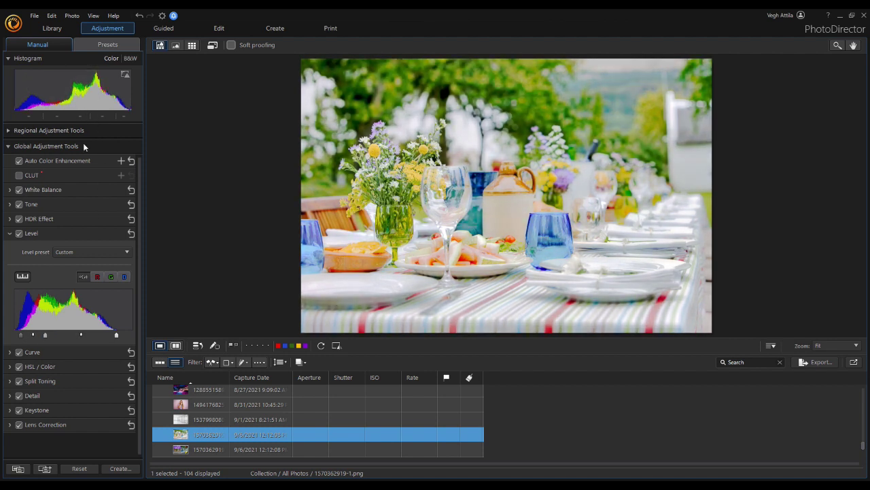
pyautogui.moveTo(45, 336); pyautogui.dragTo(98, 336)
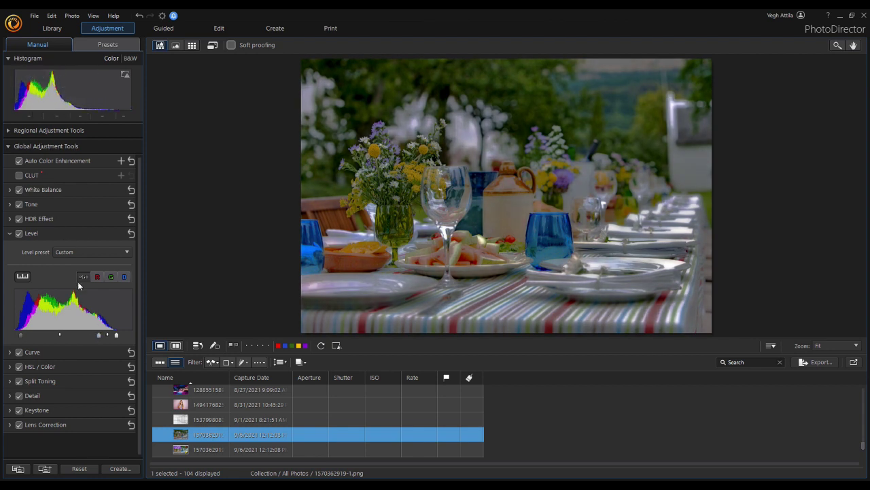
pyautogui.moveTo(98, 336); pyautogui.dragTo(58, 329)
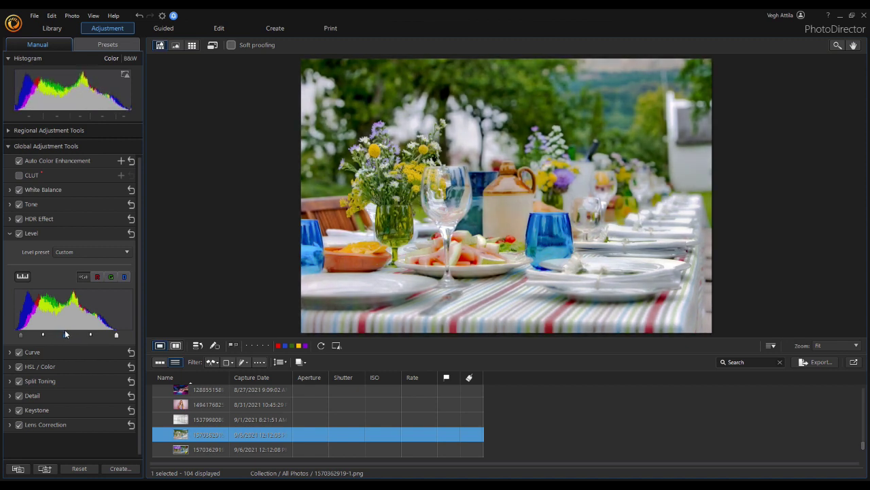
pyautogui.click(131, 233)
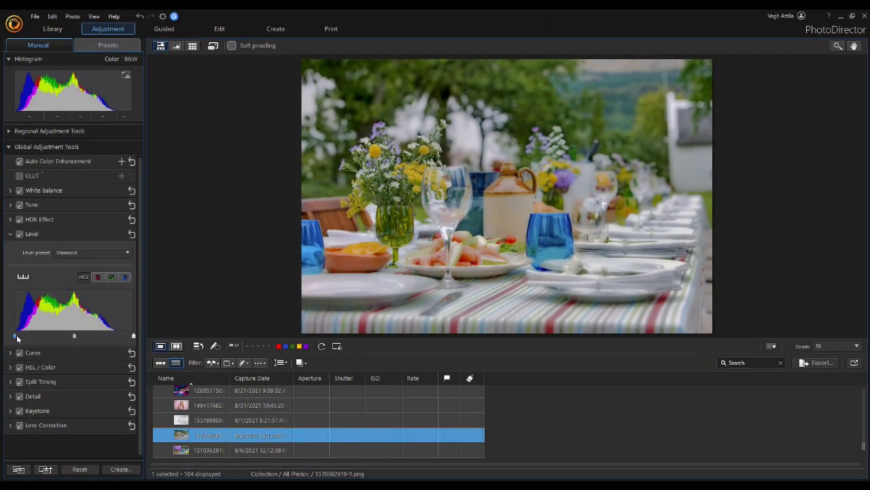
# Pull the Level black point right and the white point left for a darker, higher-contrast image.
pyautogui.moveTo(14, 335); pyautogui.dragTo(51, 337)
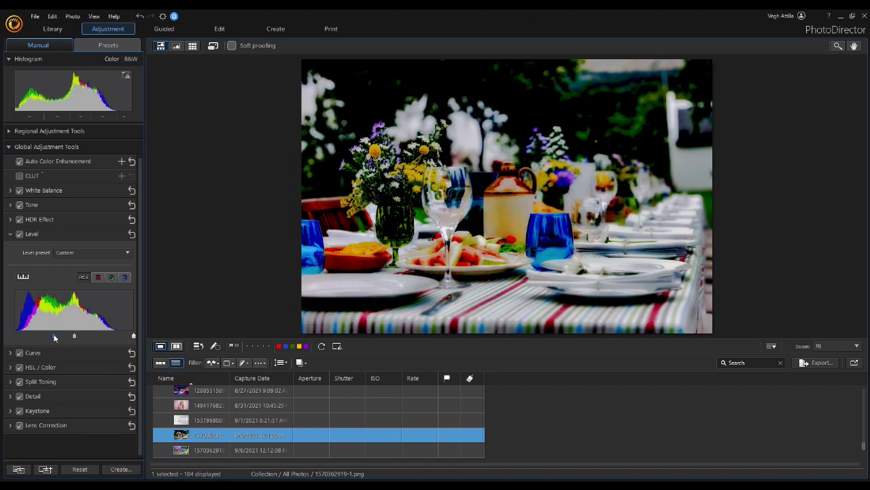
pyautogui.moveTo(133, 336); pyautogui.dragTo(109, 338)
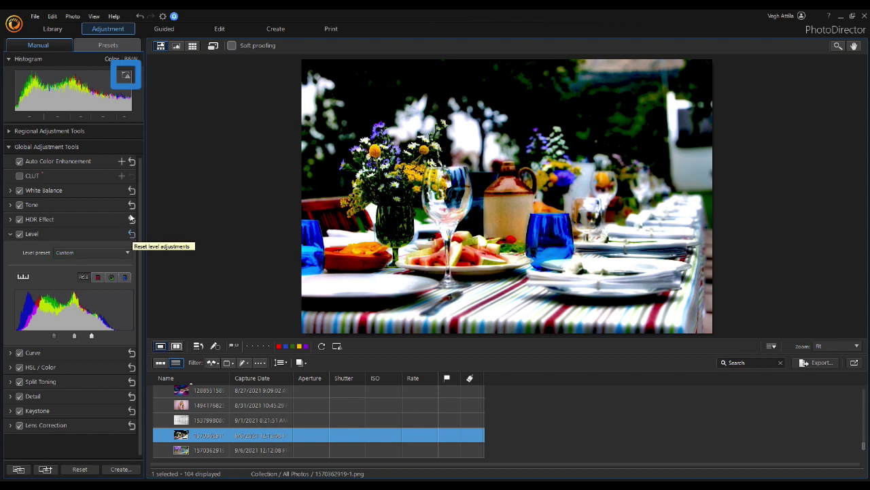
# Turn on the over/underexposure warning to mark clipped shadows in blue and highlights in red.
pyautogui.click(126, 77)
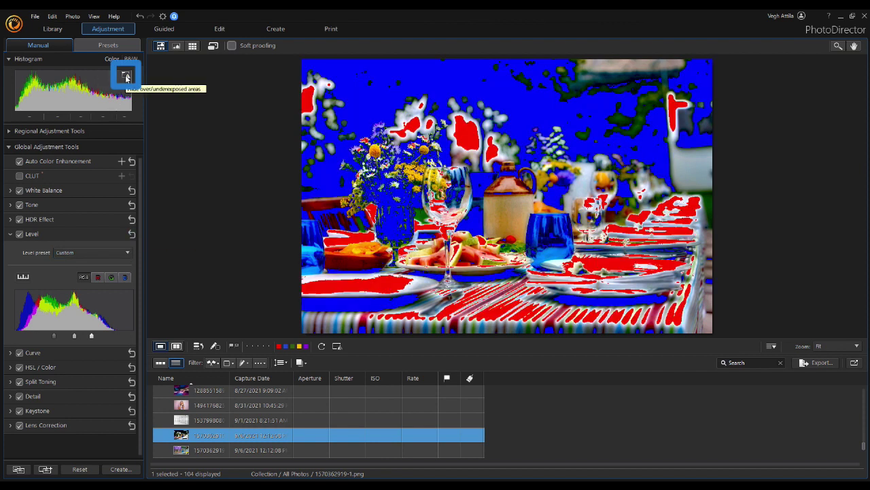